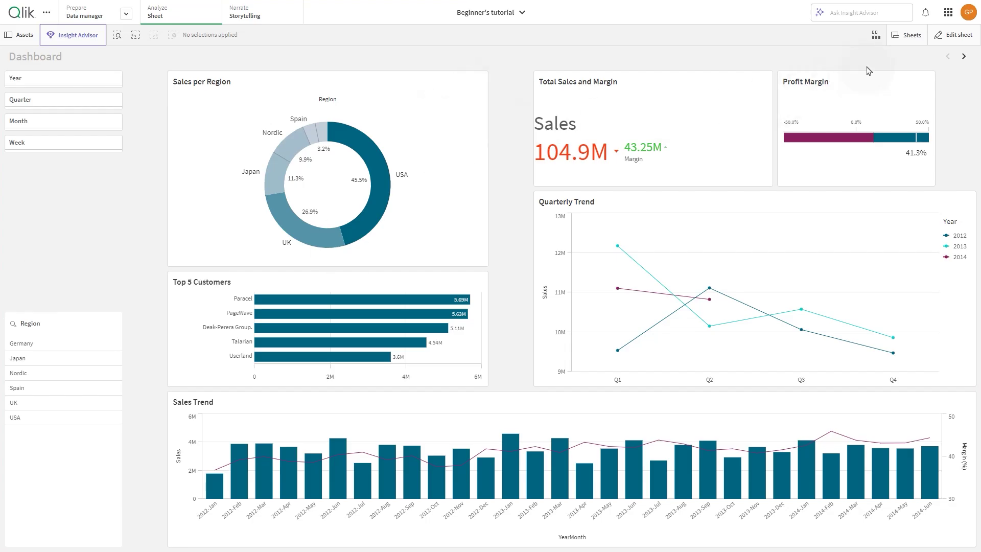
- Show the Sheets panel listing the app's four sheets next to the Dashboard
{"action": "left_click", "coordinate": [904, 35]}
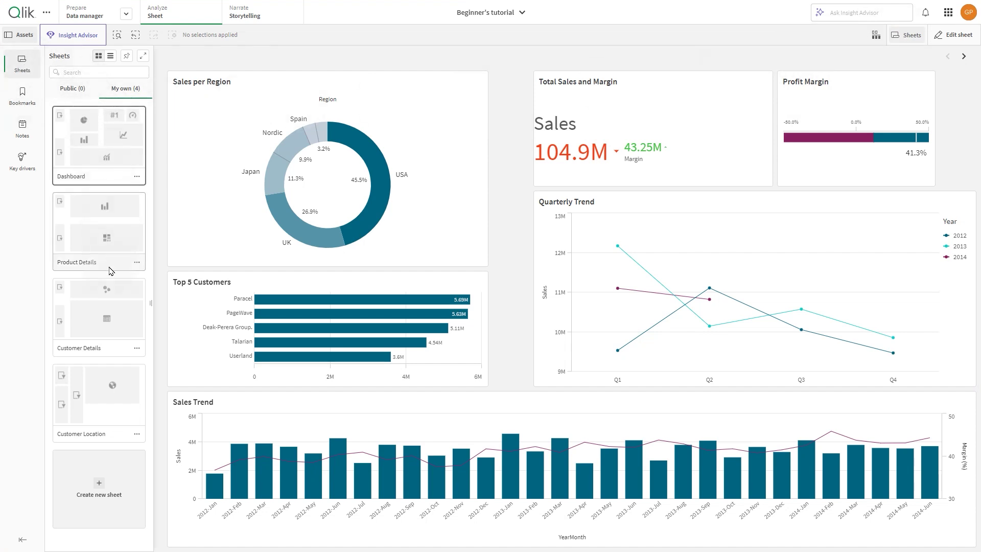
- Reorder the sheets to Dashboard, Customer Details, Customer Location, Product Details
{"action": "left_click_drag", "start_coordinate": [110, 271], "coordinate": [117, 279]}
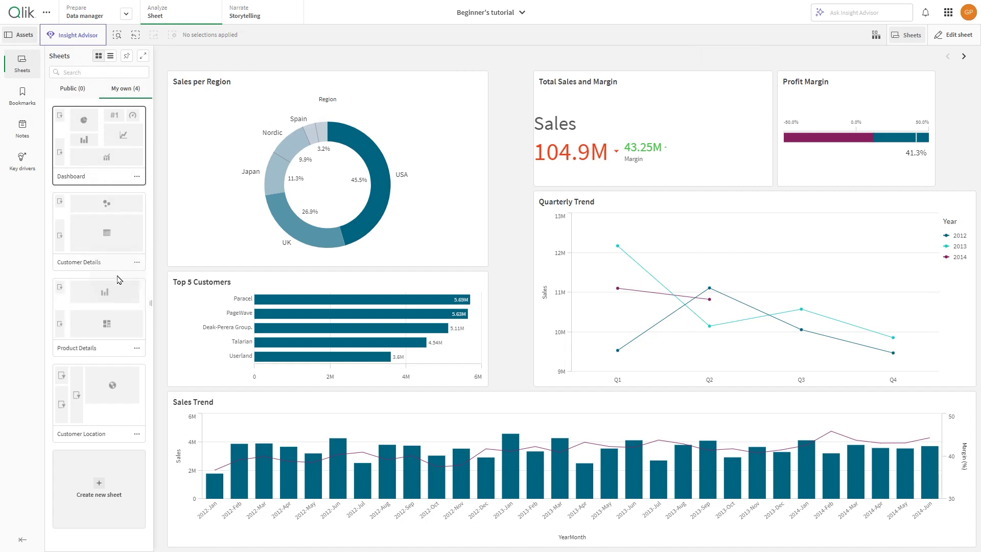
{"action": "left_click_drag", "start_coordinate": [97, 395], "coordinate": [104, 296]}
- Create a new sheet named 'Sales details' and open it in edit mode
{"action": "left_click", "coordinate": [101, 485]}
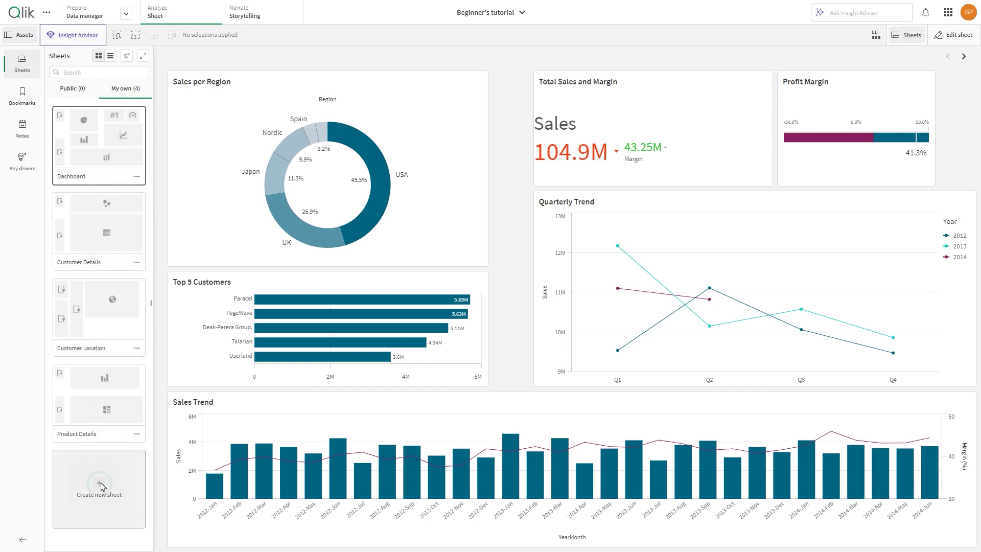
{"action": "key", "text": "BackSpace"}
{"action": "type", "text": "Sales details"}
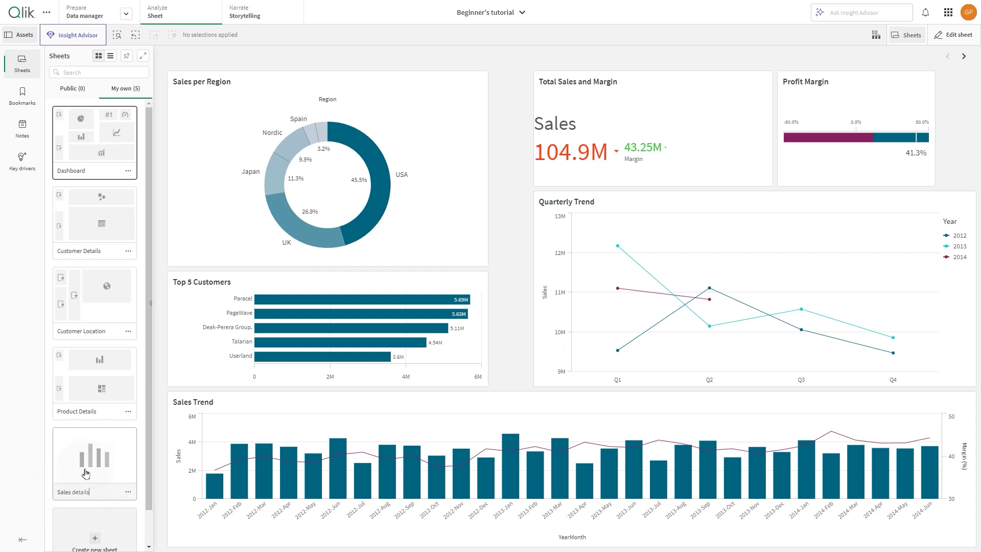
{"action": "left_click", "coordinate": [86, 464]}
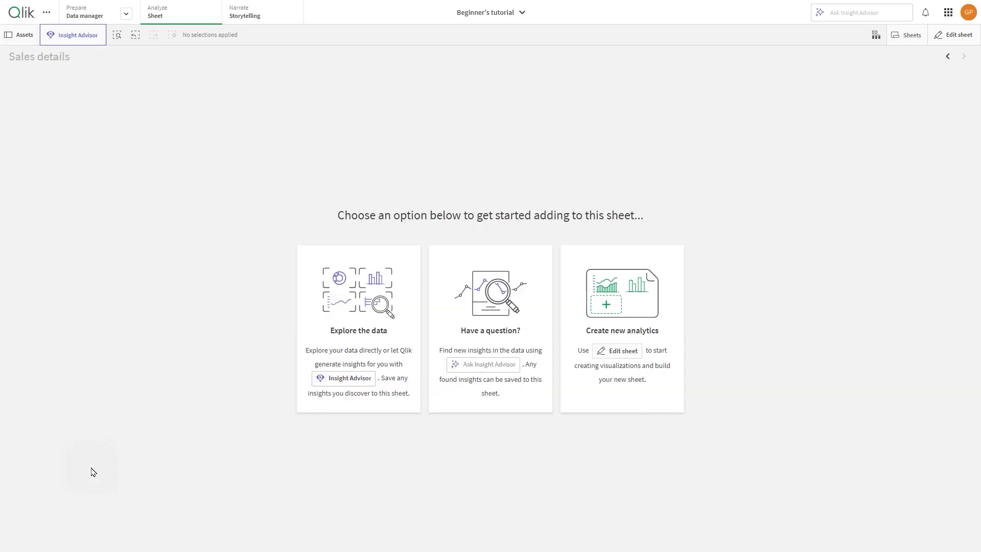
{"action": "left_click", "coordinate": [953, 37]}
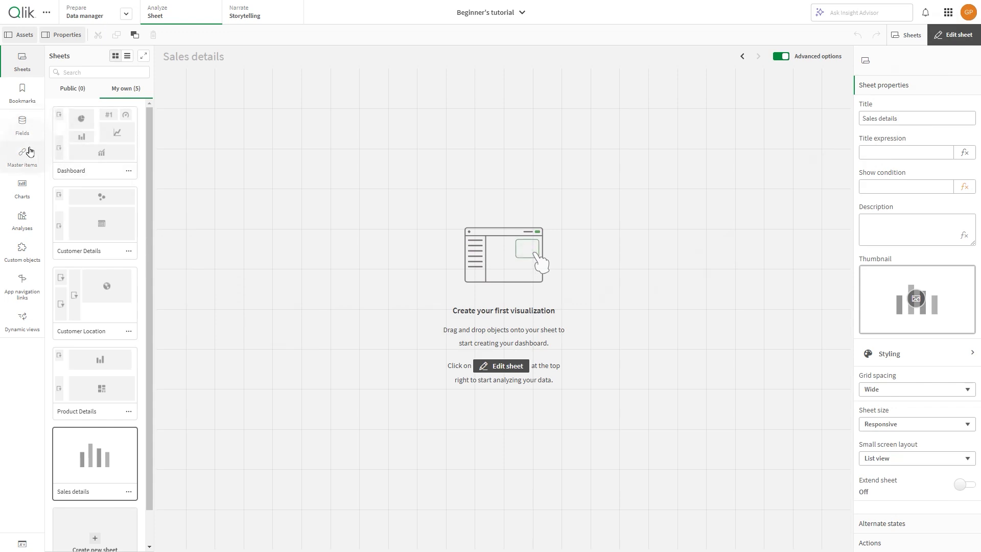
- Build a bar chart by adding the Sales field and Customer dimension
{"action": "left_click", "coordinate": [23, 128]}
{"action": "left_click", "coordinate": [82, 55]}
{"action": "type", "text": "Sa"}
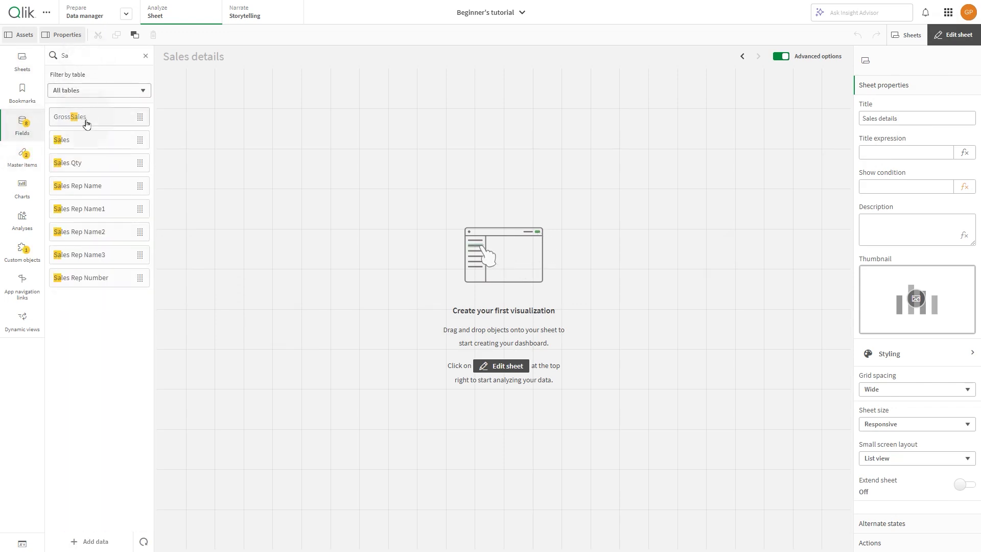
{"action": "mouse_move", "coordinate": [77, 140]}
{"action": "left_mouse_down"}
{"action": "mouse_move", "coordinate": [236, 145]}
{"action": "mouse_move", "coordinate": [190, 167]}
{"action": "left_mouse_up"}
{"action": "left_click", "coordinate": [146, 56]}
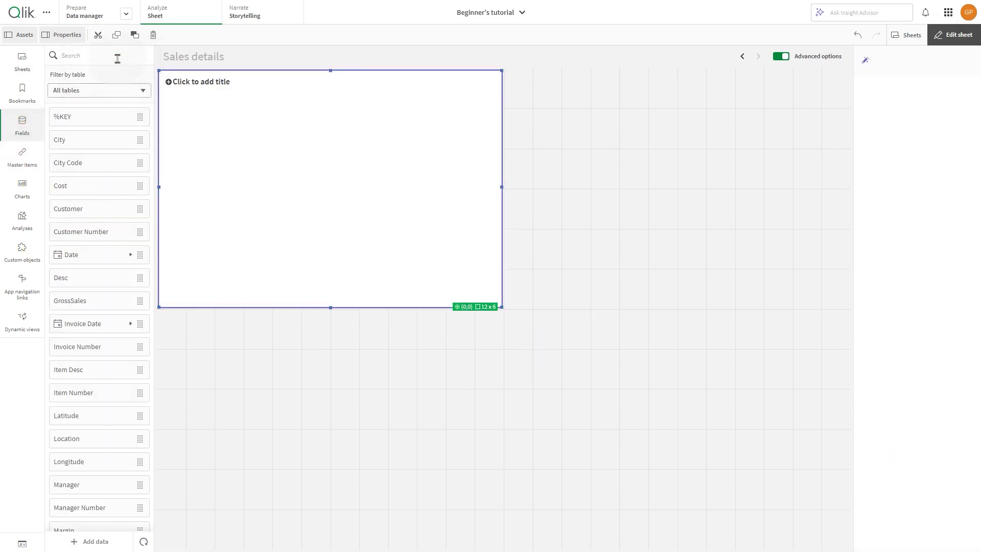
{"action": "type", "text": "Cus"}
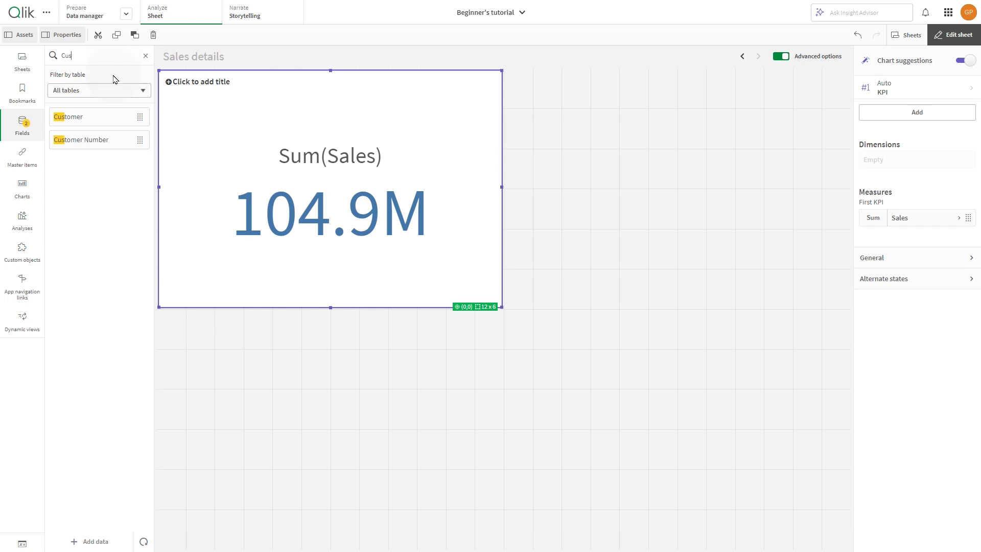
{"action": "mouse_move", "coordinate": [82, 116]}
{"action": "left_mouse_down"}
{"action": "mouse_move", "coordinate": [269, 153]}
{"action": "mouse_move", "coordinate": [300, 193]}
{"action": "left_mouse_up"}
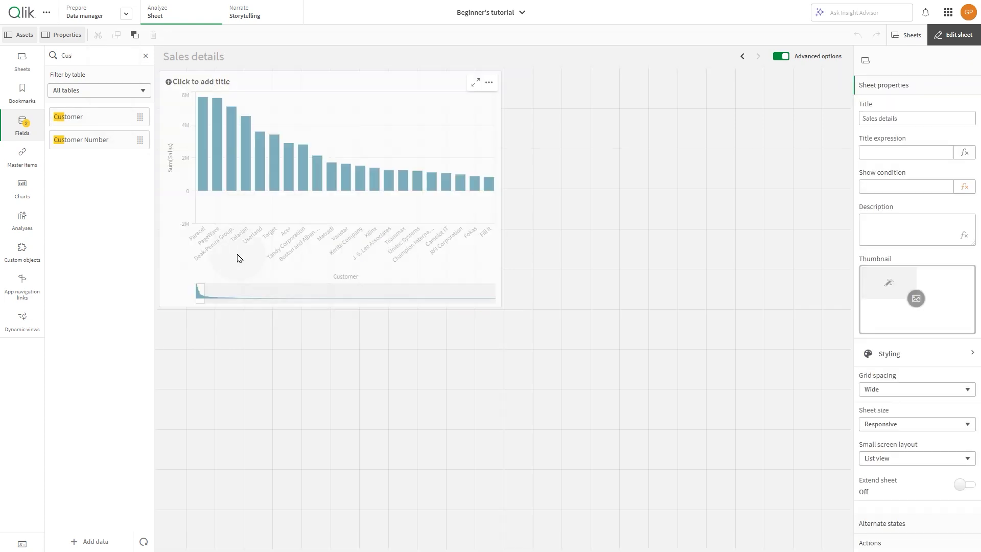
- Show the sheet list, trying list view and full-window expansion, then collapse it beside the sheet
{"action": "left_click", "coordinate": [22, 62]}
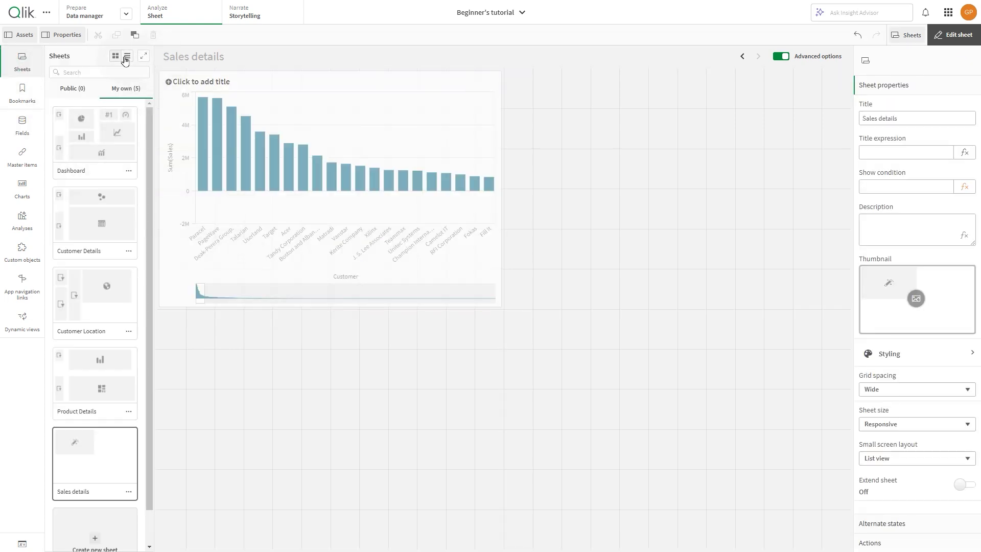
{"action": "left_click", "coordinate": [127, 57]}
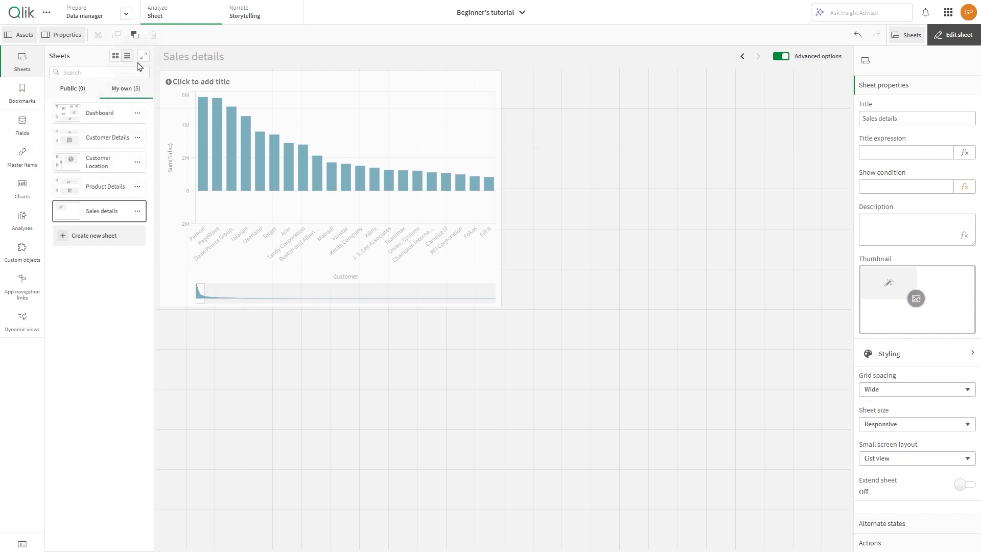
{"action": "left_click", "coordinate": [144, 56]}
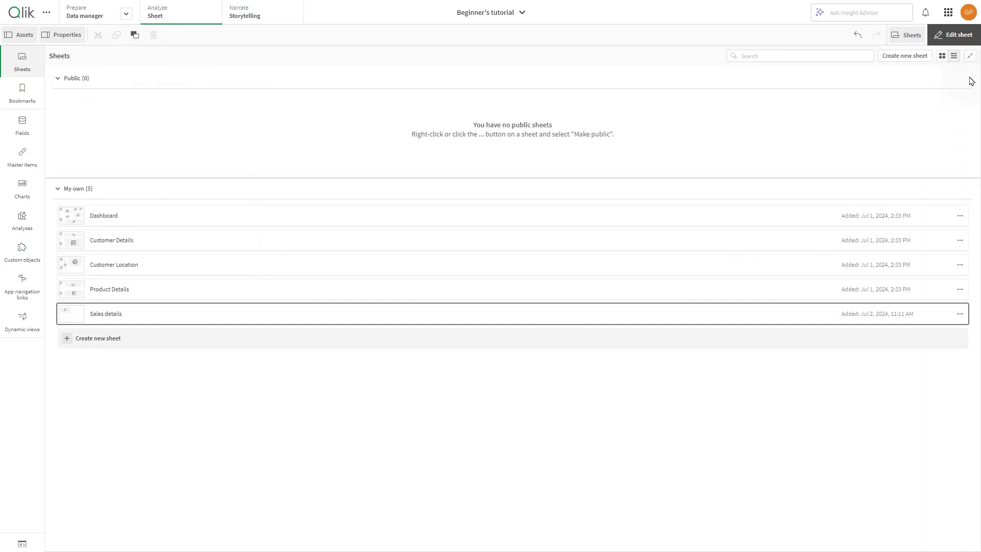
{"action": "left_click", "coordinate": [970, 57]}
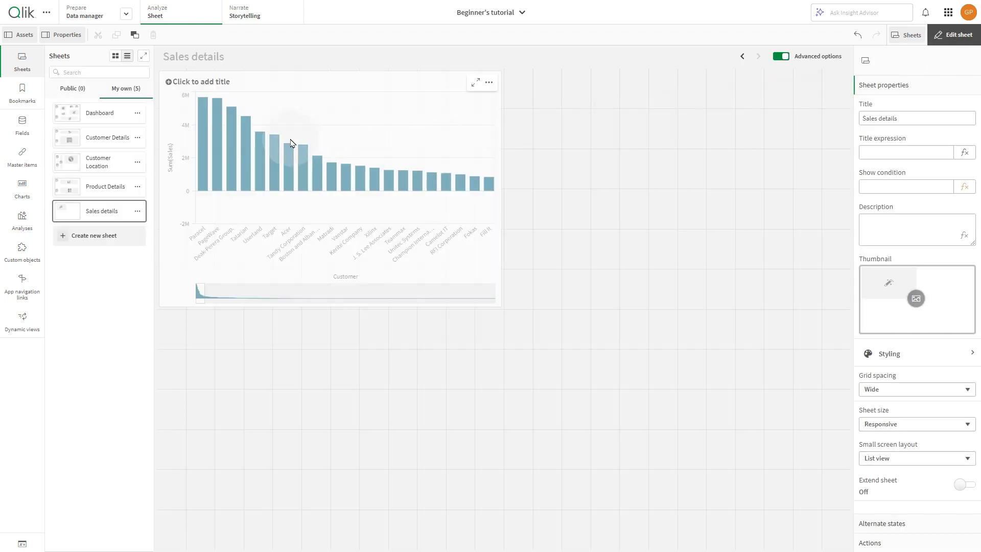
- Make the Dashboard sheet public, then check the Public and My own sheet tabs
{"action": "left_click", "coordinate": [115, 61]}
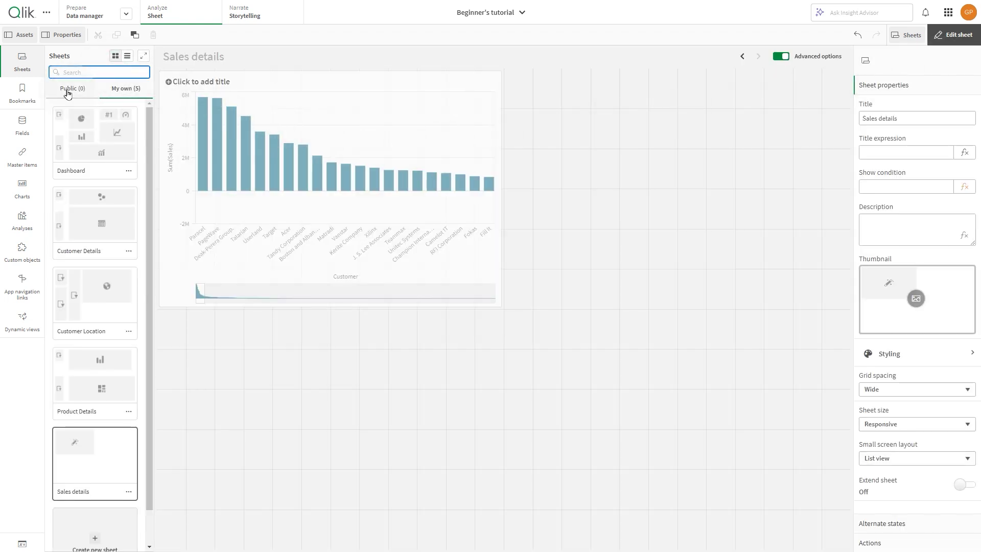
{"action": "left_click", "coordinate": [128, 170]}
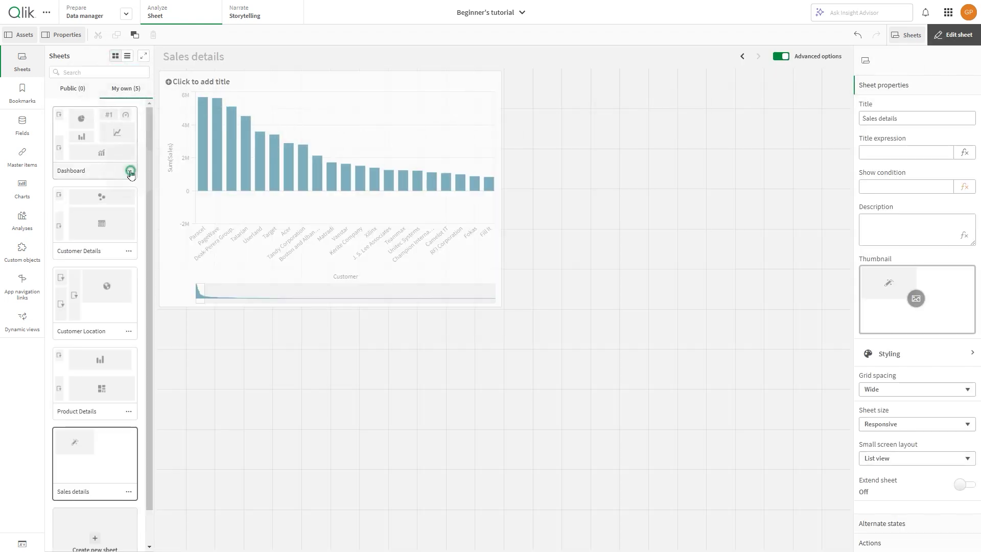
{"action": "left_click", "coordinate": [170, 181]}
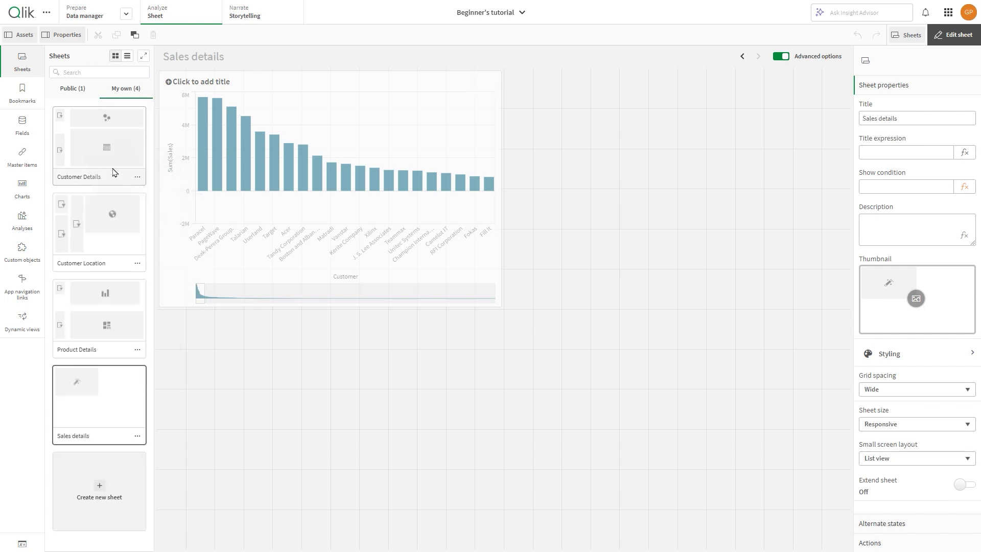
{"action": "left_click", "coordinate": [71, 88]}
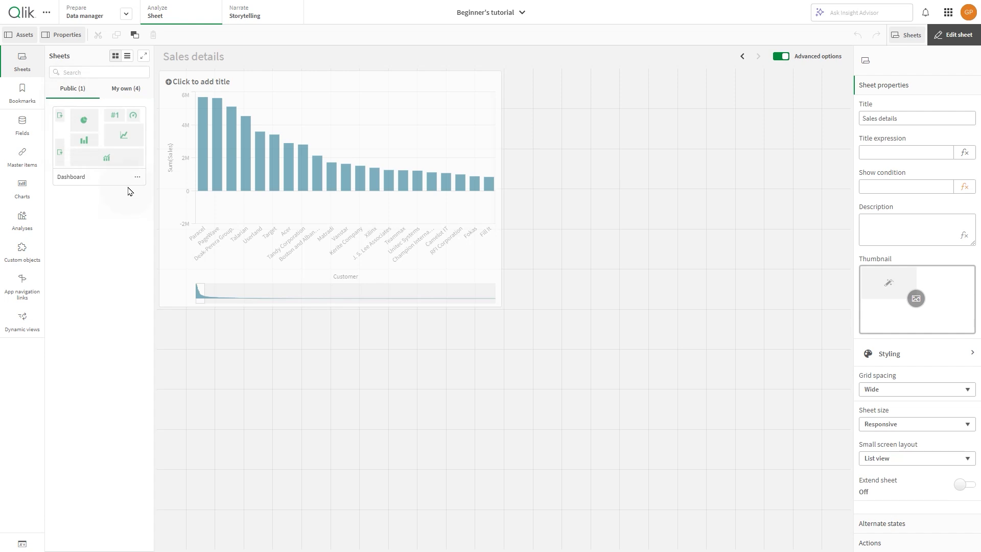
{"action": "left_click", "coordinate": [128, 96]}
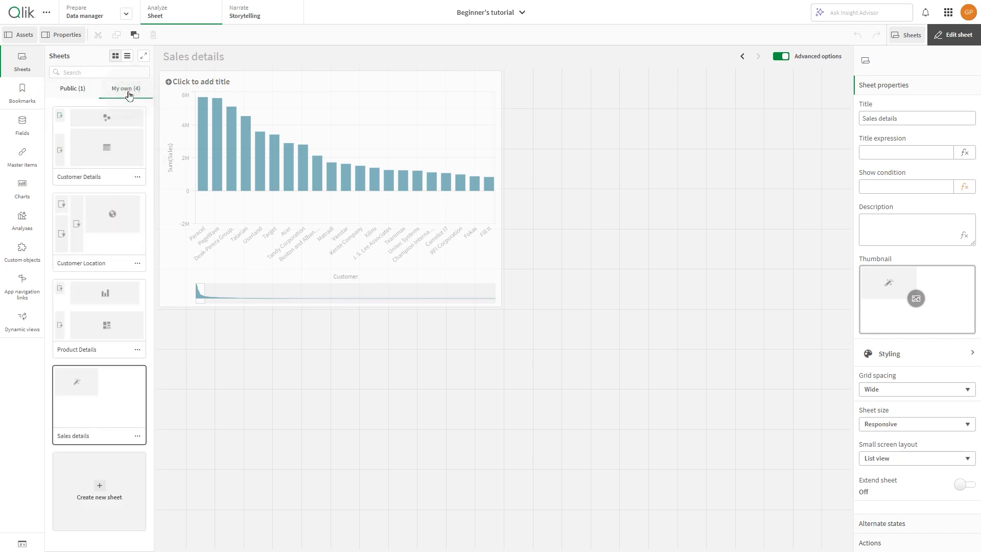
{"action": "right_click", "coordinate": [125, 158]}
{"action": "left_click", "coordinate": [151, 183]}
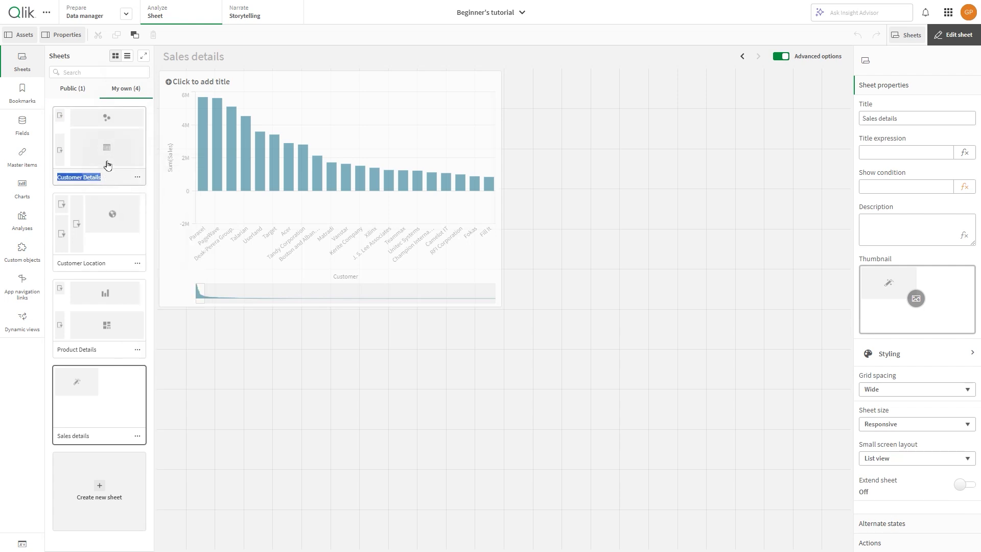
{"action": "right_click", "coordinate": [107, 164]}
{"action": "left_click", "coordinate": [135, 201]}
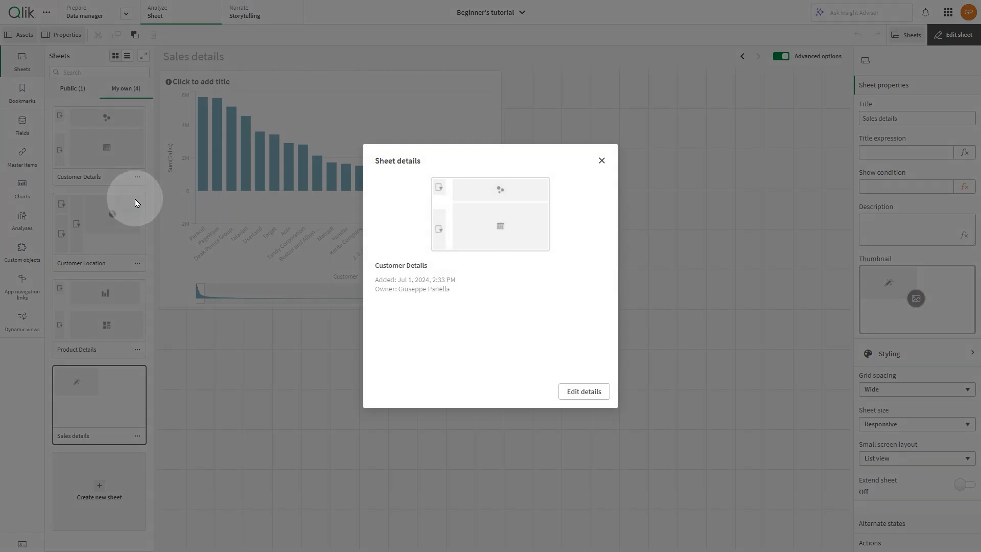
{"action": "left_click", "coordinate": [592, 394]}
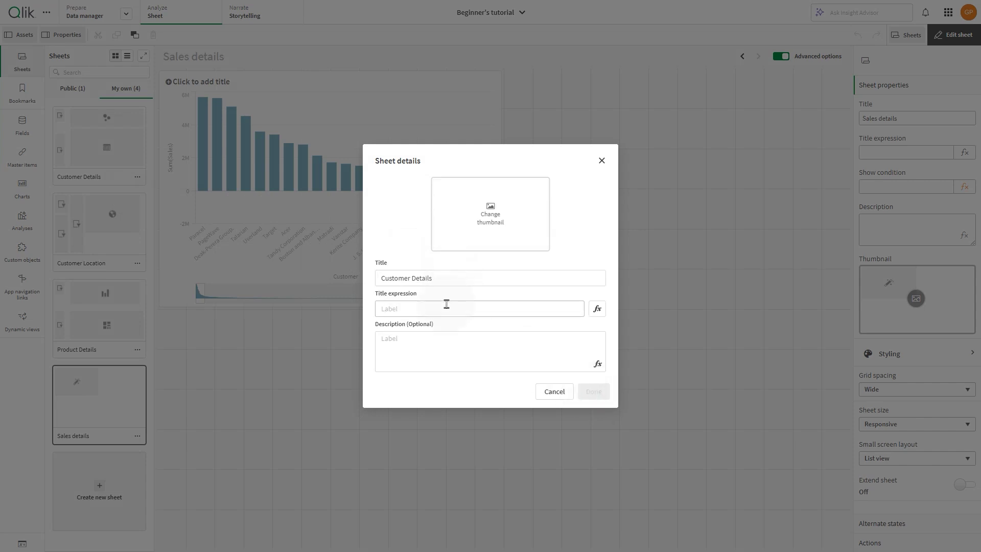
{"action": "left_click", "coordinate": [428, 308]}
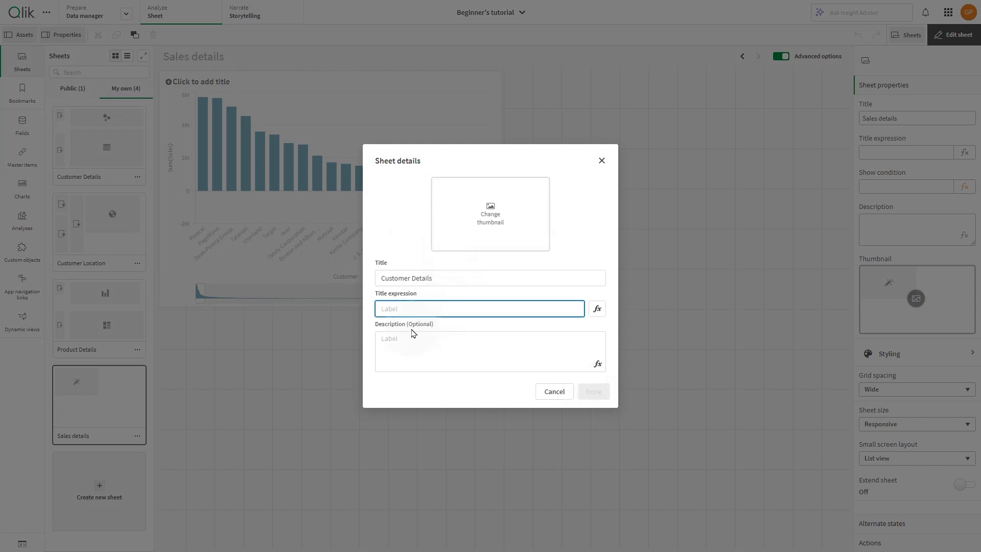
{"action": "left_click", "coordinate": [407, 350]}
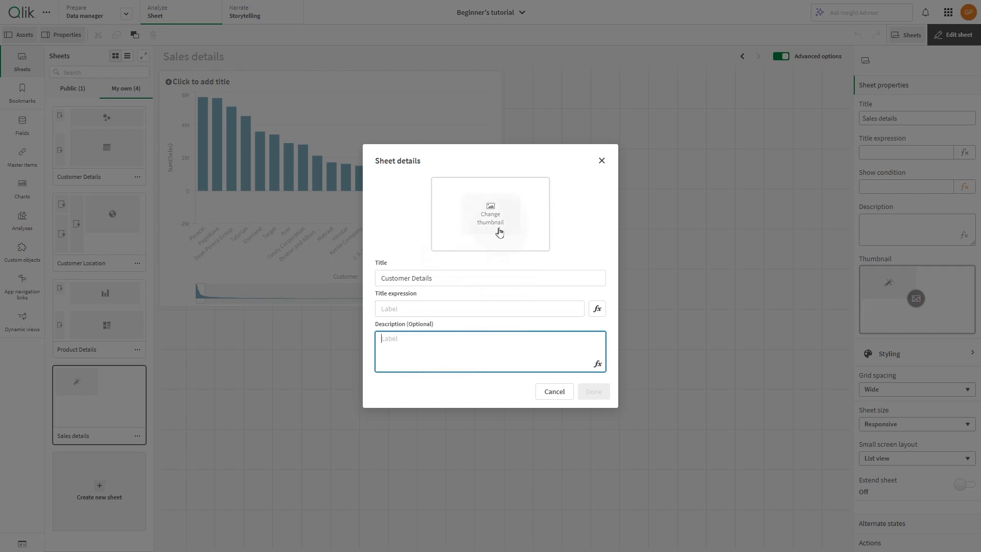
{"action": "left_click", "coordinate": [559, 392]}
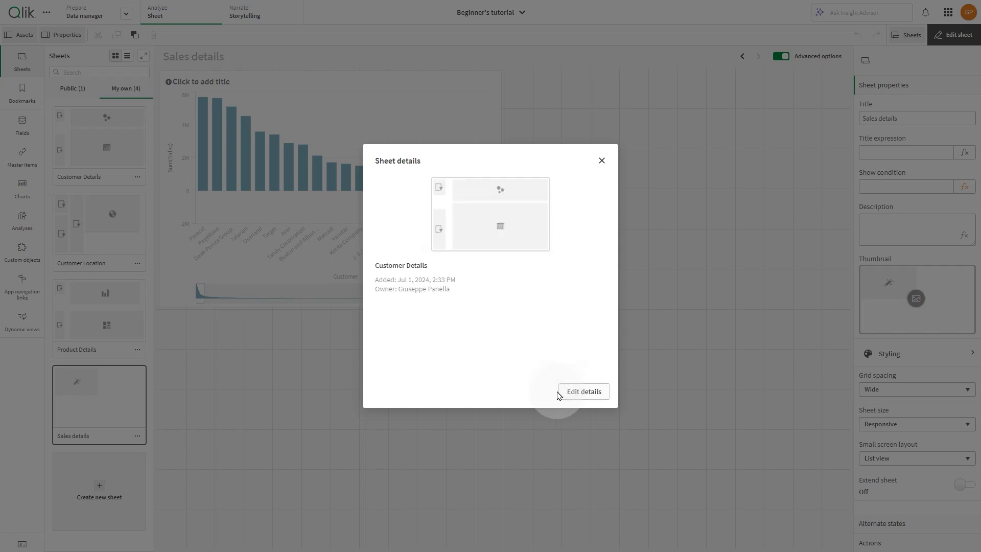
{"action": "left_click", "coordinate": [602, 160]}
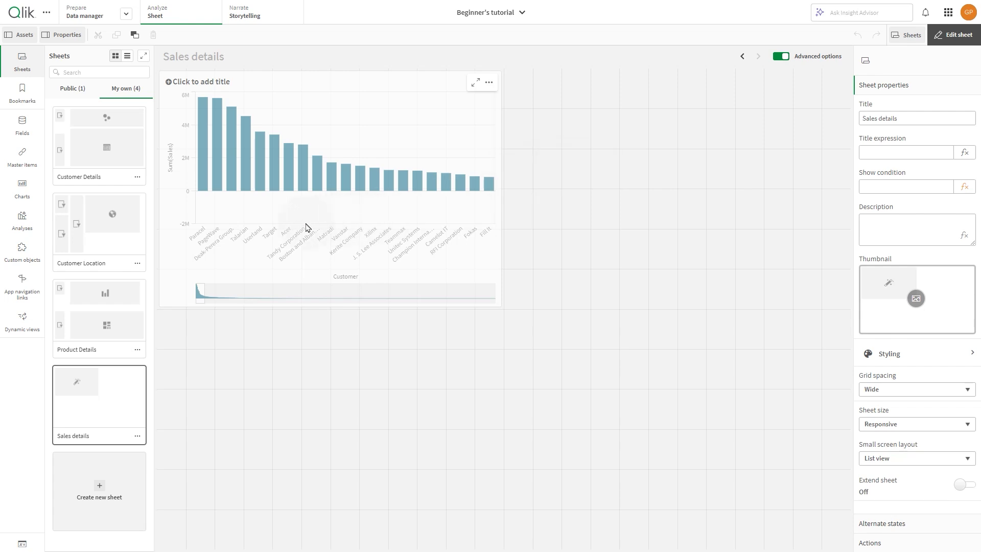
{"action": "left_click", "coordinate": [137, 263]}
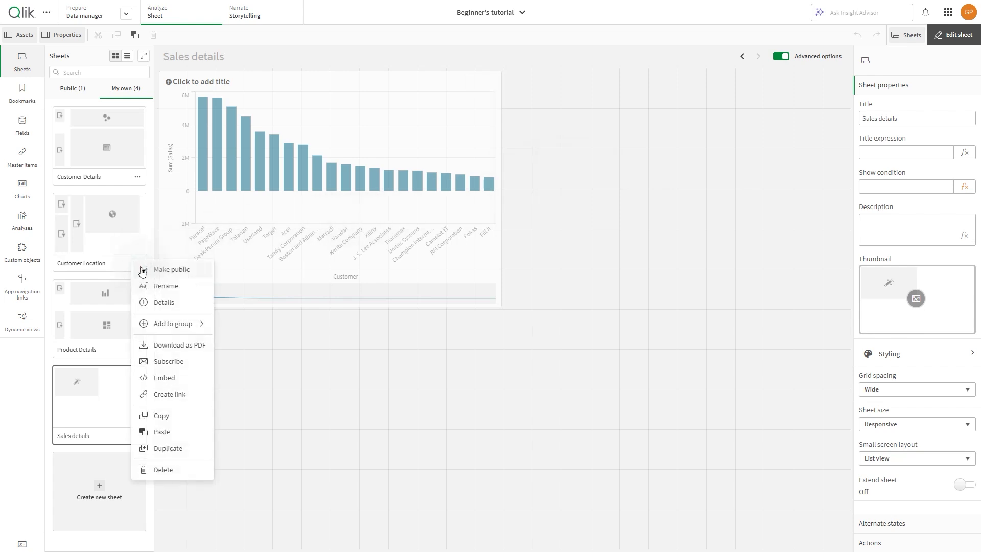
{"action": "mouse_move", "coordinate": [173, 324]}
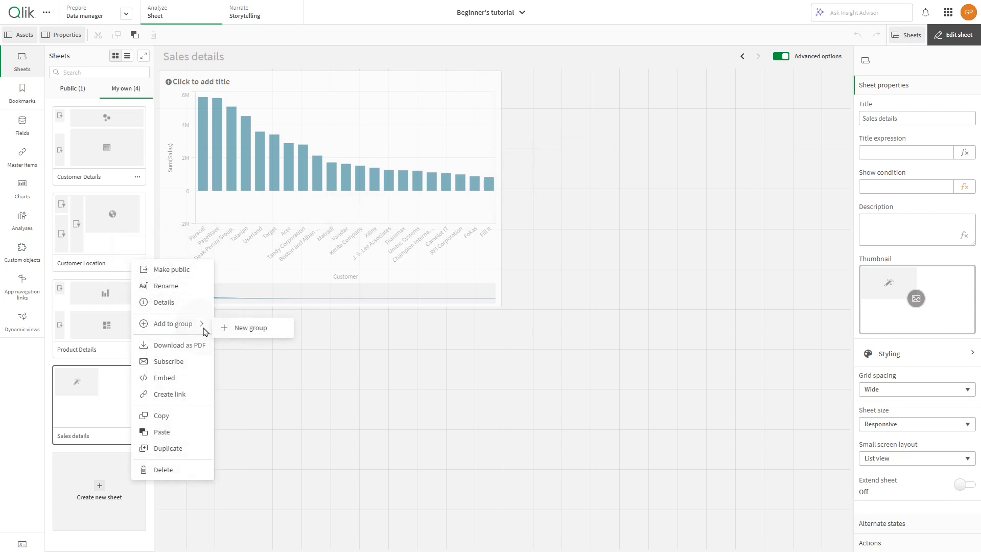
- Put Customer Location into a new sheet group named 'Customers'
{"action": "left_click", "coordinate": [237, 329]}
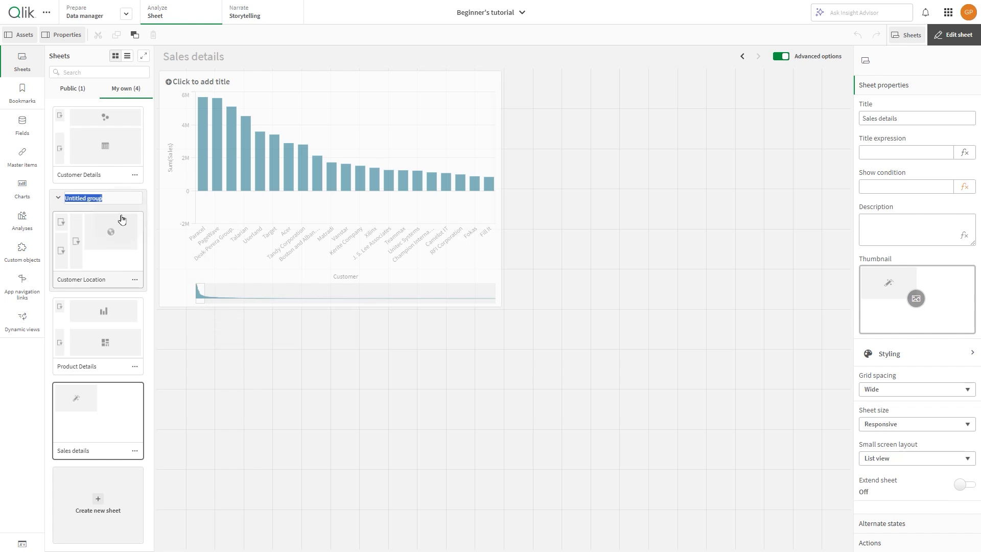
{"action": "type", "text": "Customers"}
{"action": "left_click", "coordinate": [146, 250]}
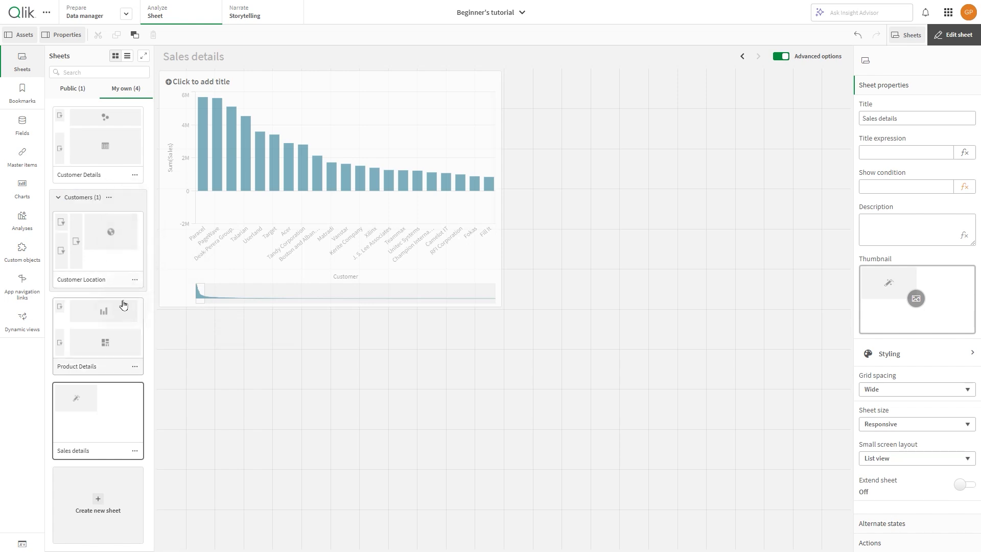
- Add Customer Details to the Customers group and show the full-page sheet overview
{"action": "right_click", "coordinate": [105, 154]}
{"action": "mouse_move", "coordinate": [146, 220]}
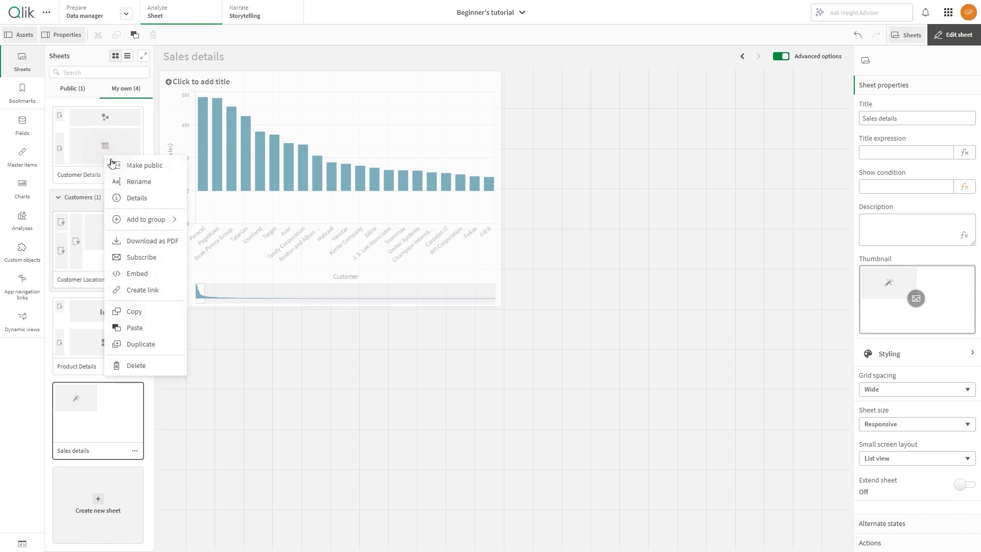
{"action": "left_click", "coordinate": [214, 245]}
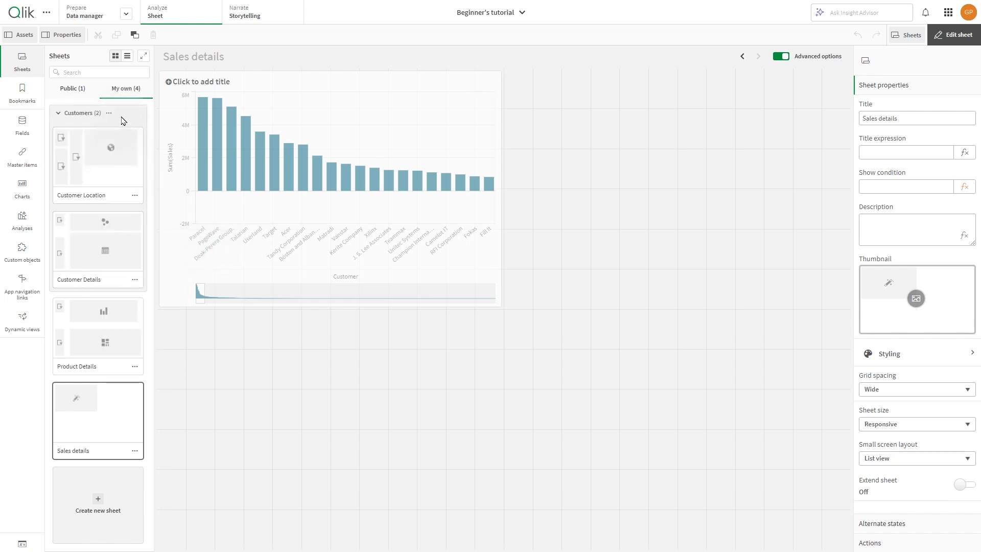
{"action": "left_click", "coordinate": [144, 55]}
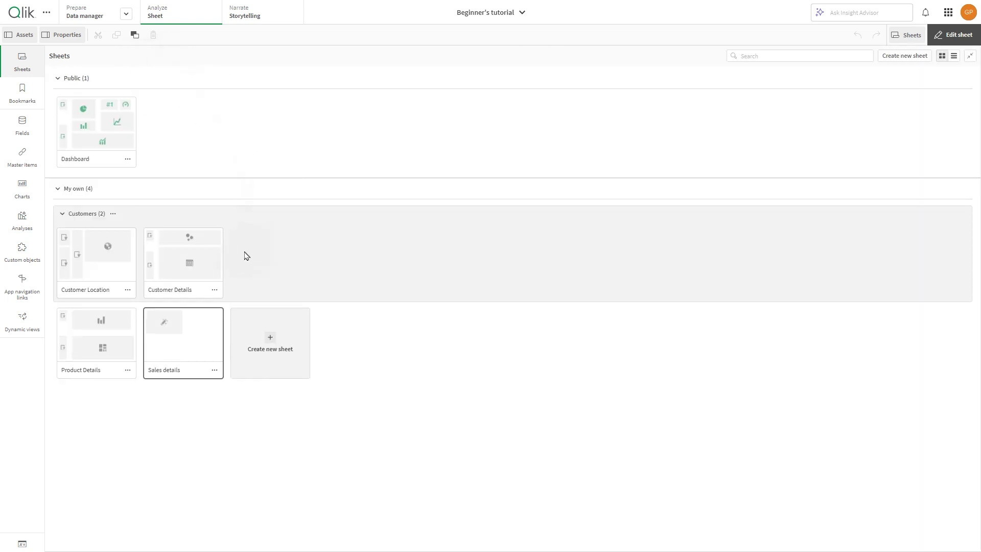
- Toggle the My own section, expand the Customers group, then return beside Sales details
{"action": "left_click", "coordinate": [58, 189]}
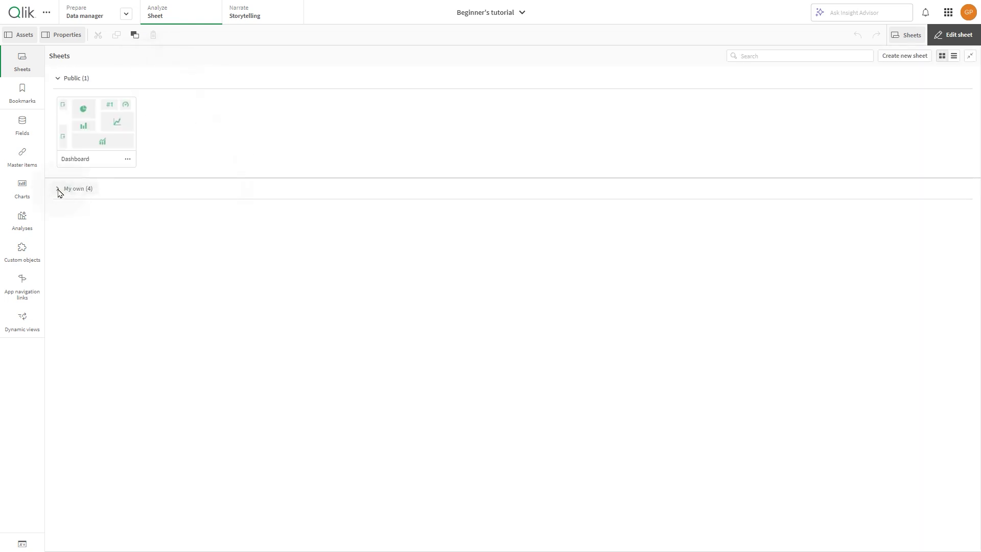
{"action": "left_click", "coordinate": [63, 214]}
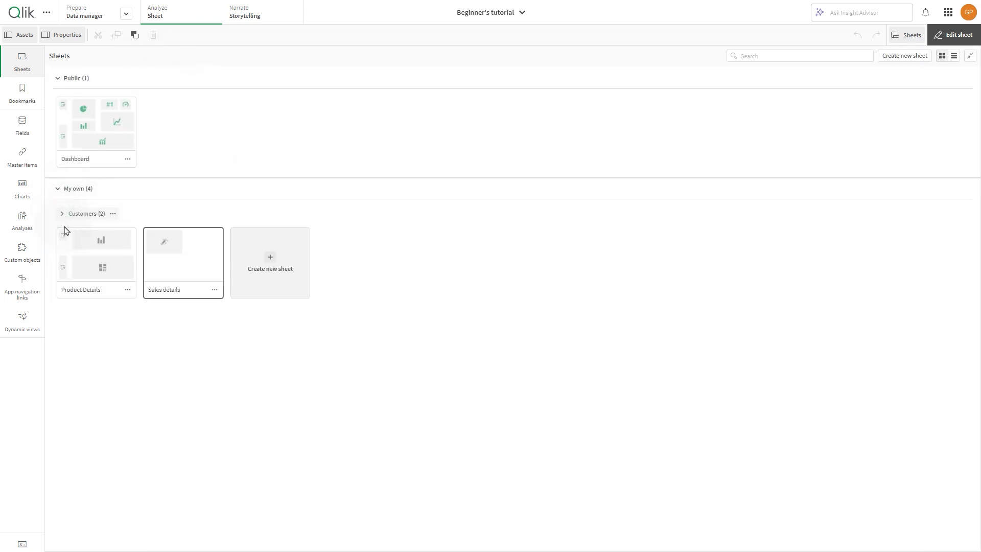
{"action": "left_click", "coordinate": [62, 214]}
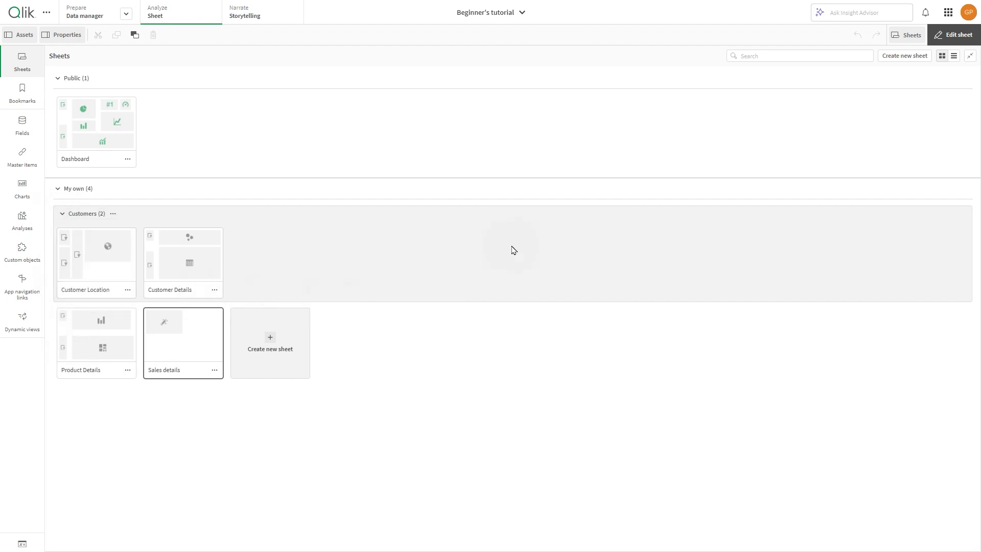
{"action": "left_click", "coordinate": [970, 56]}
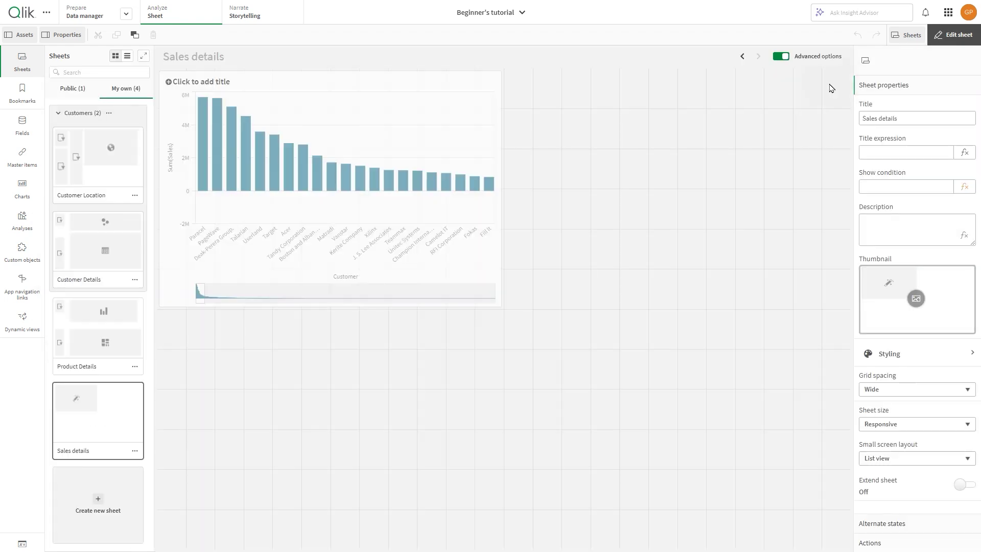
{"action": "right_click", "coordinate": [103, 227]}
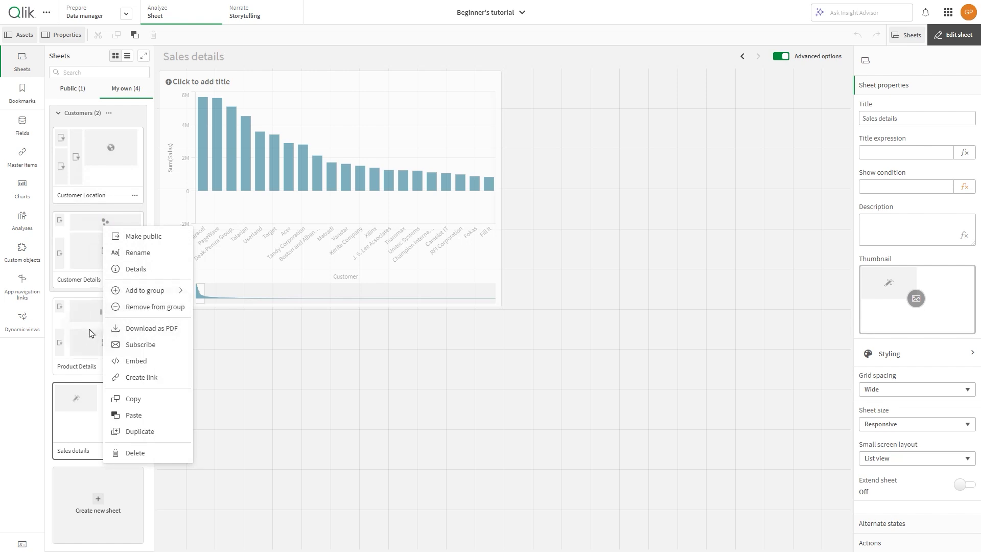
- Download Customer Details as a landscape PDF scaled to fit the page
{"action": "left_click", "coordinate": [145, 329]}
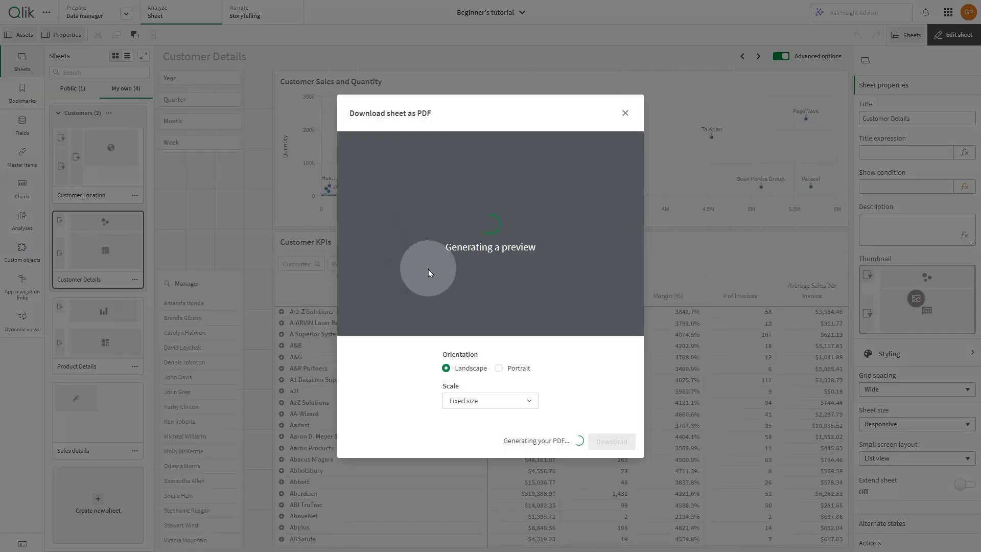
{"action": "left_click", "coordinate": [460, 401]}
{"action": "left_click", "coordinate": [489, 434]}
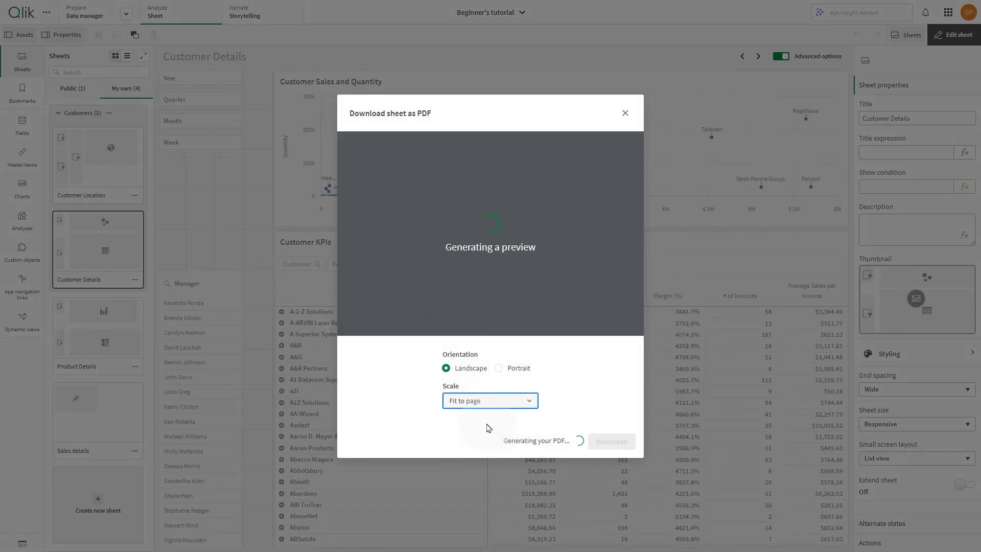
{"action": "left_click", "coordinate": [604, 444]}
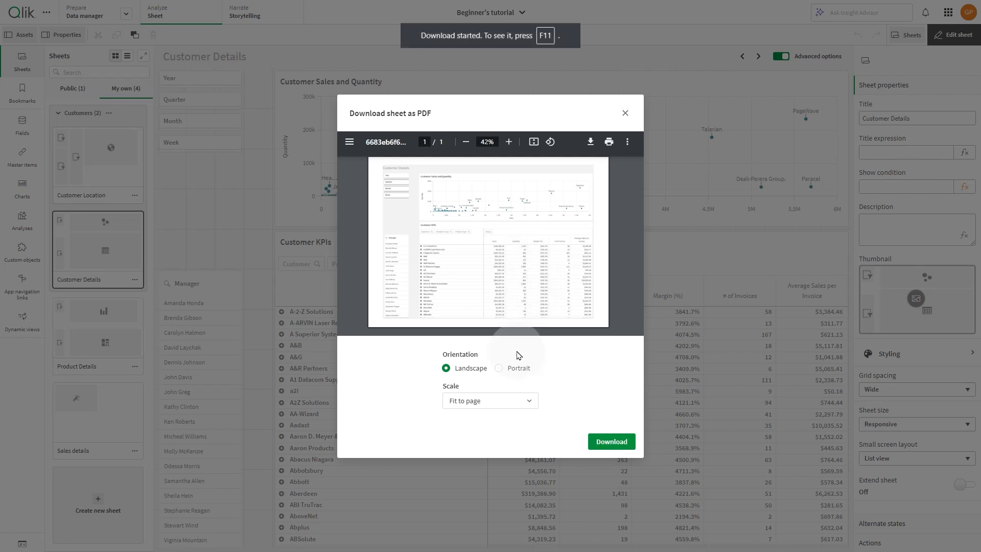
{"action": "left_click", "coordinate": [642, 147]}
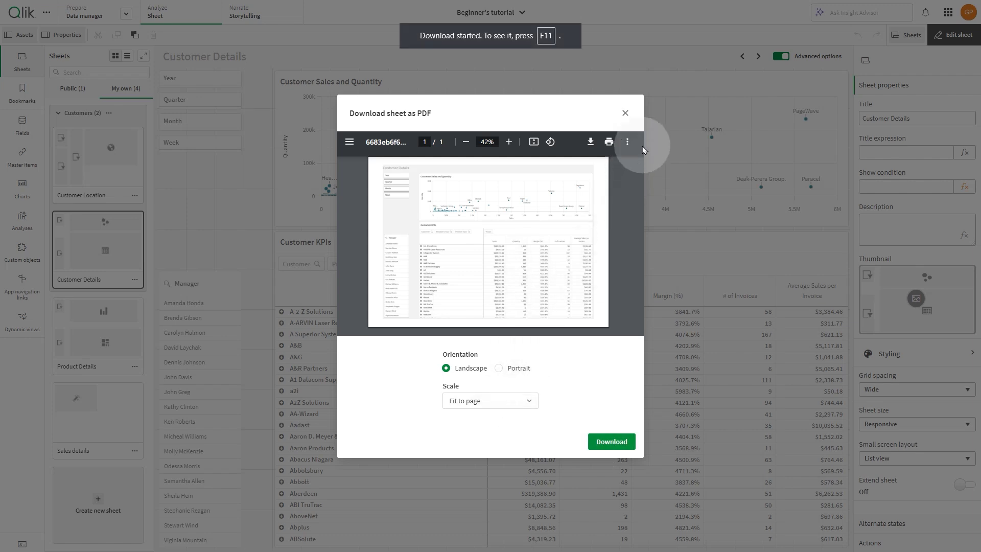
{"action": "left_click", "coordinate": [626, 113]}
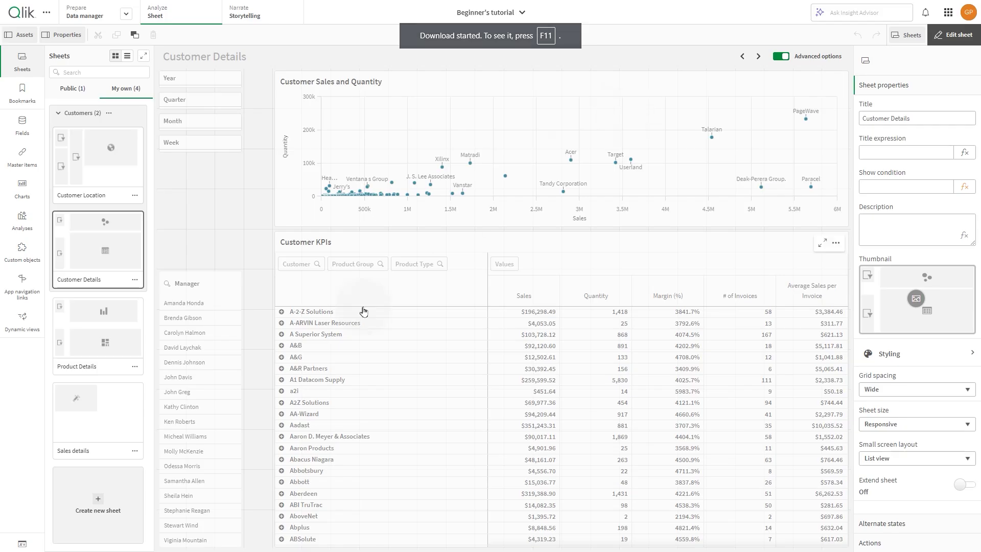
- Review the Product Details email subscription settings and cancel without subscribing
{"action": "left_click", "coordinate": [134, 366]}
{"action": "left_click", "coordinate": [162, 426]}
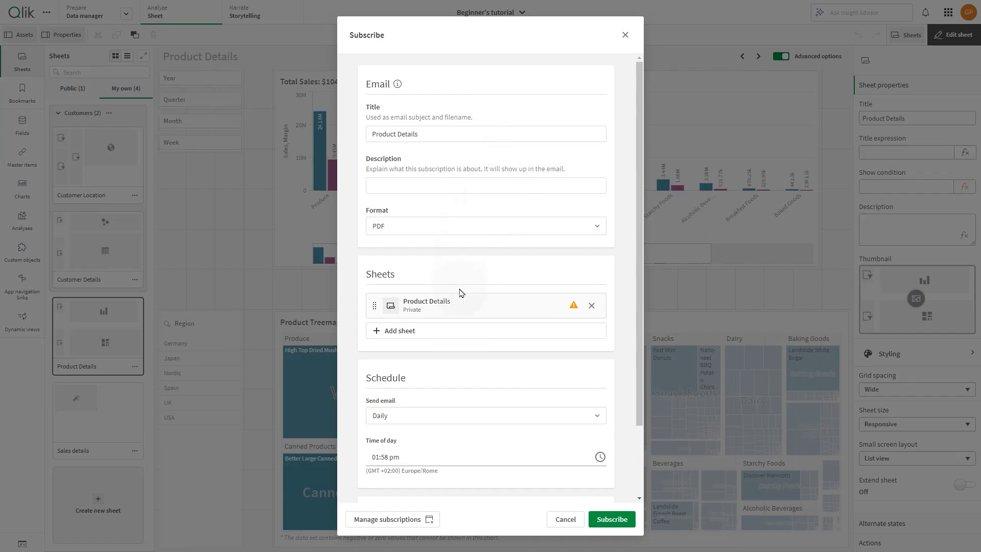
{"action": "scroll", "coordinate": [459, 293], "scroll_direction": "down", "scroll_amount": 3}
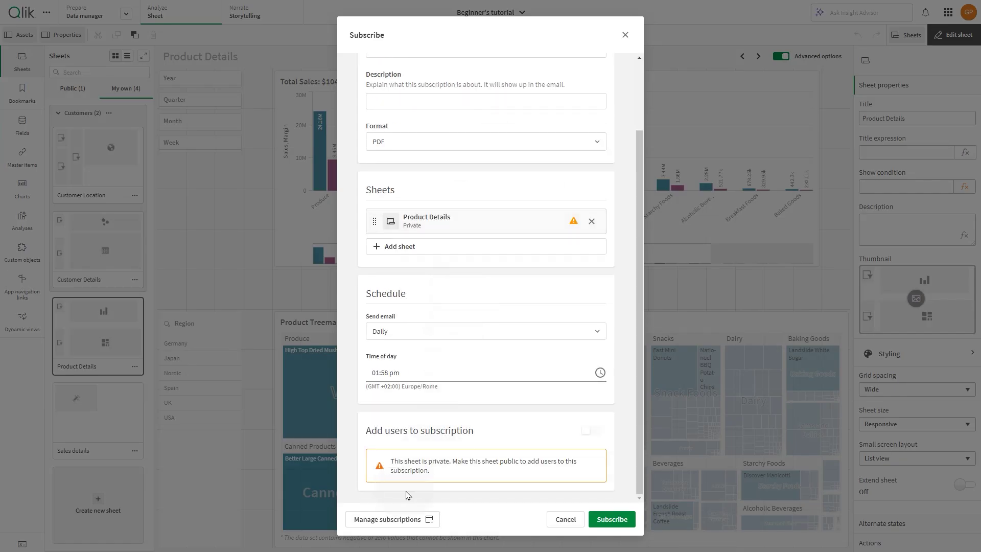
{"action": "scroll", "coordinate": [635, 64], "scroll_direction": "up", "scroll_amount": 3}
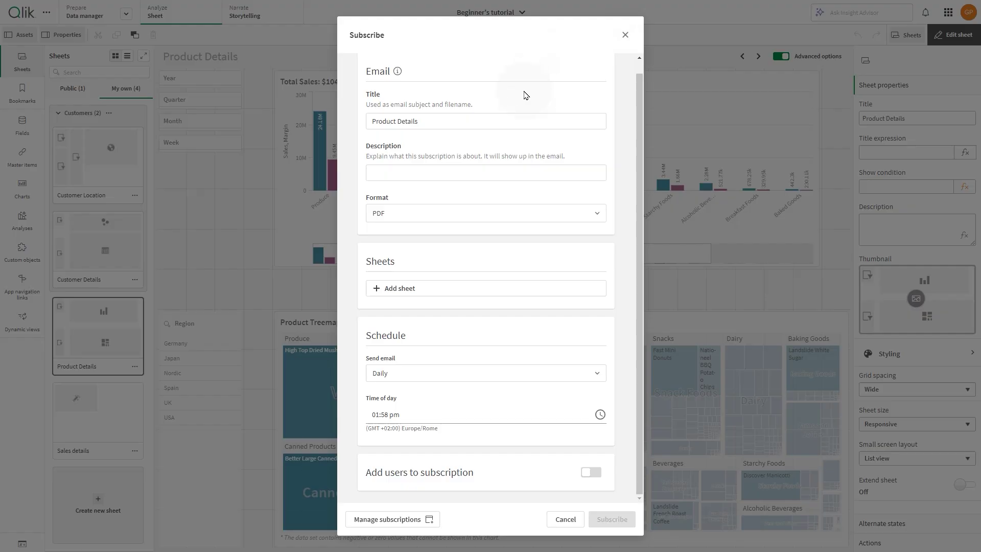
{"action": "left_click", "coordinate": [624, 36]}
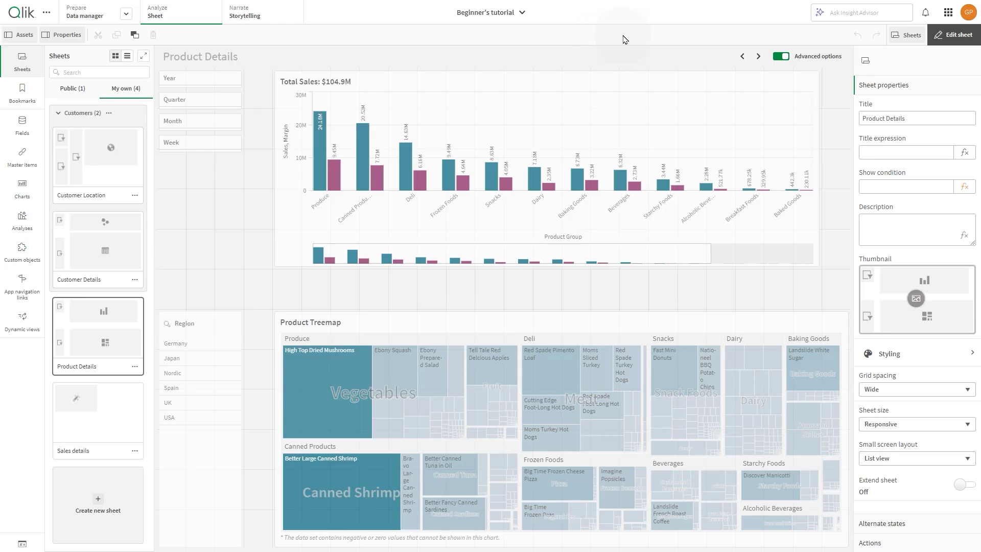
{"action": "left_click", "coordinate": [134, 366]}
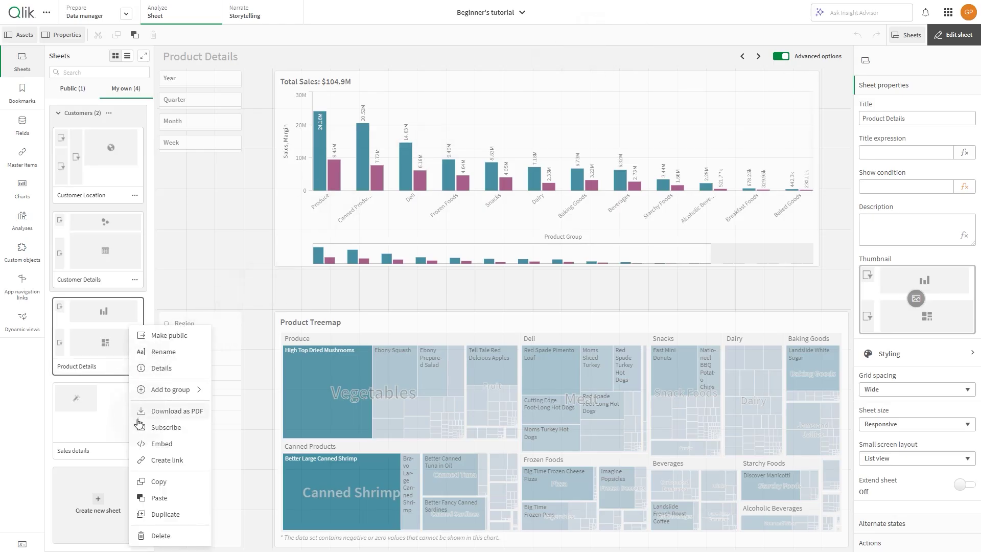
{"action": "left_click", "coordinate": [153, 445]}
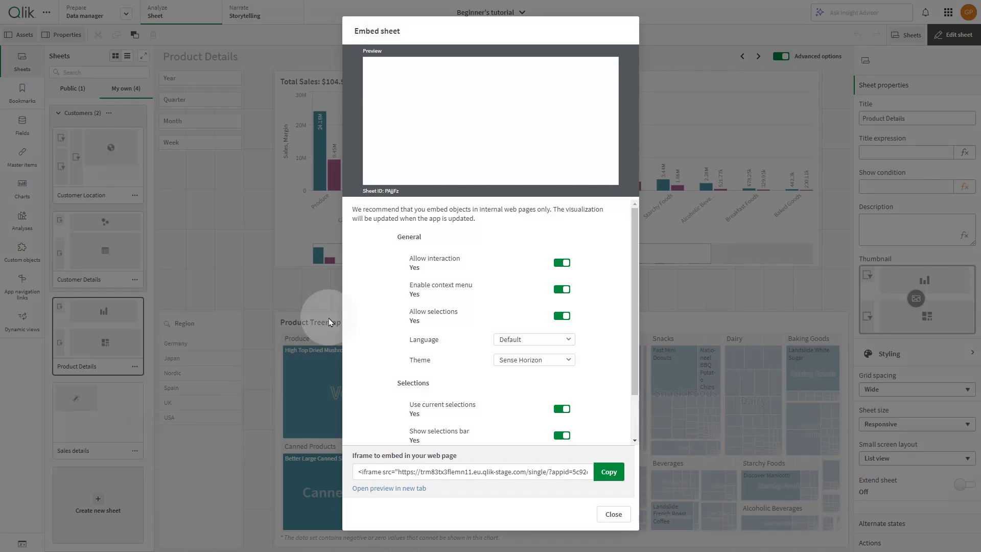
{"action": "scroll", "coordinate": [456, 290], "scroll_direction": "down", "scroll_amount": 2}
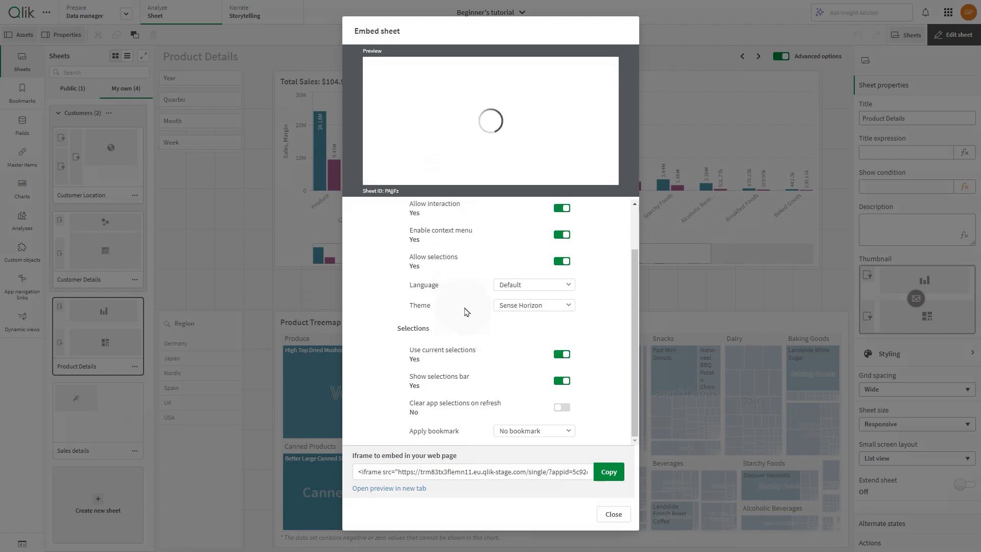
{"action": "mouse_move", "coordinate": [635, 300]}
{"action": "left_mouse_down"}
{"action": "mouse_move", "coordinate": [638, 276]}
{"action": "mouse_move", "coordinate": [640, 332]}
{"action": "left_mouse_up"}
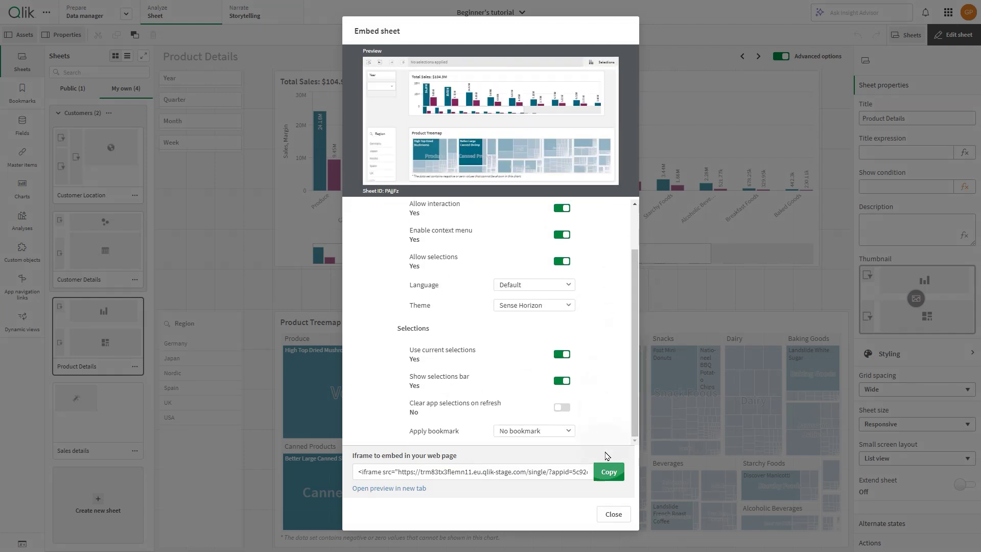
{"action": "left_click", "coordinate": [613, 514]}
- Create a link to the Product Details sheet saved in the Personal space
{"action": "left_click", "coordinate": [134, 367]}
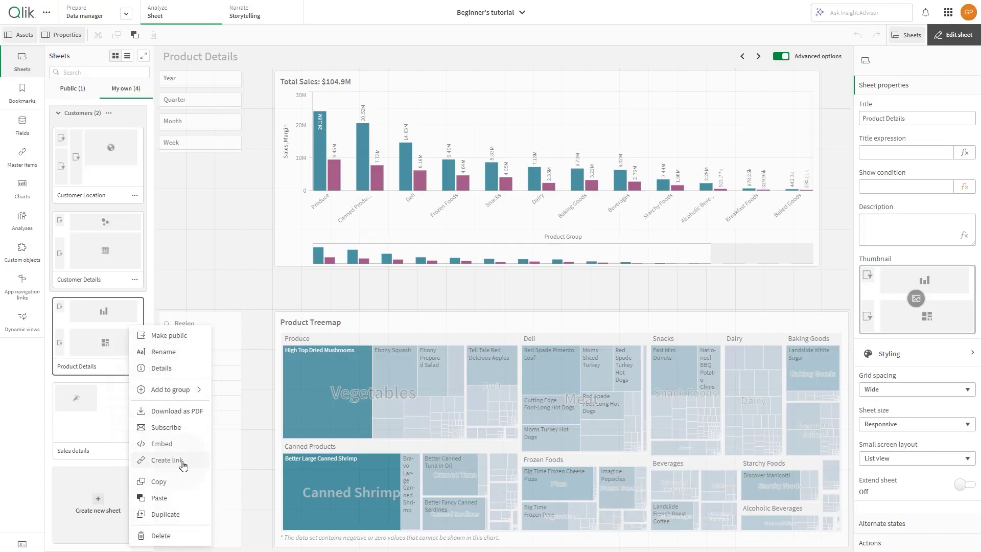
{"action": "left_click", "coordinate": [167, 461]}
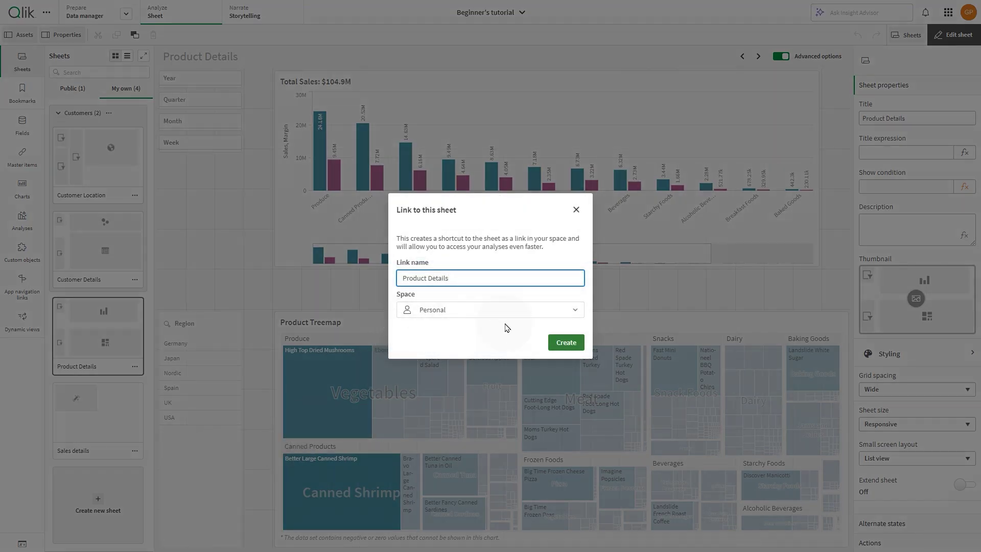
{"action": "left_click", "coordinate": [565, 343]}
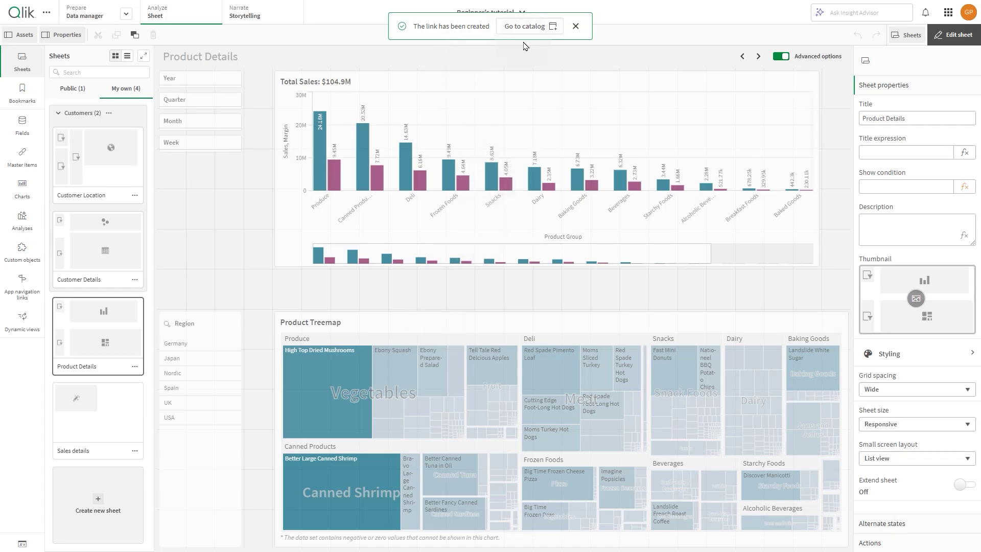
{"action": "left_click", "coordinate": [134, 366]}
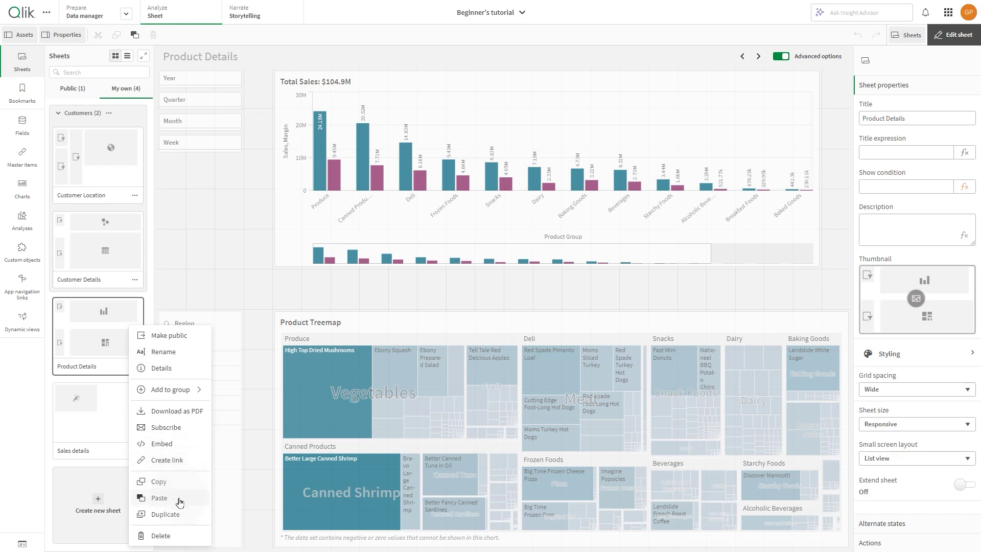
{"action": "left_click", "coordinate": [176, 515]}
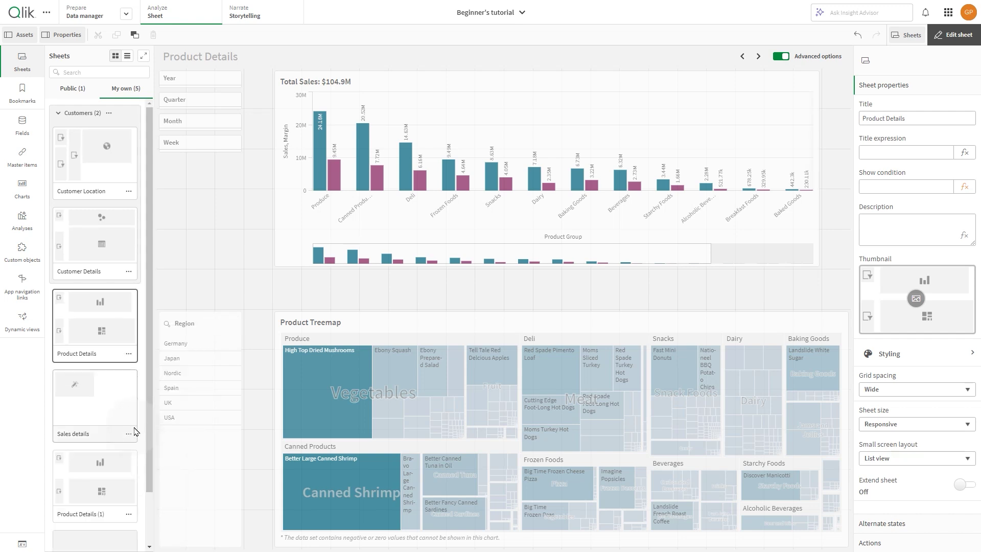
{"action": "left_click", "coordinate": [129, 514]}
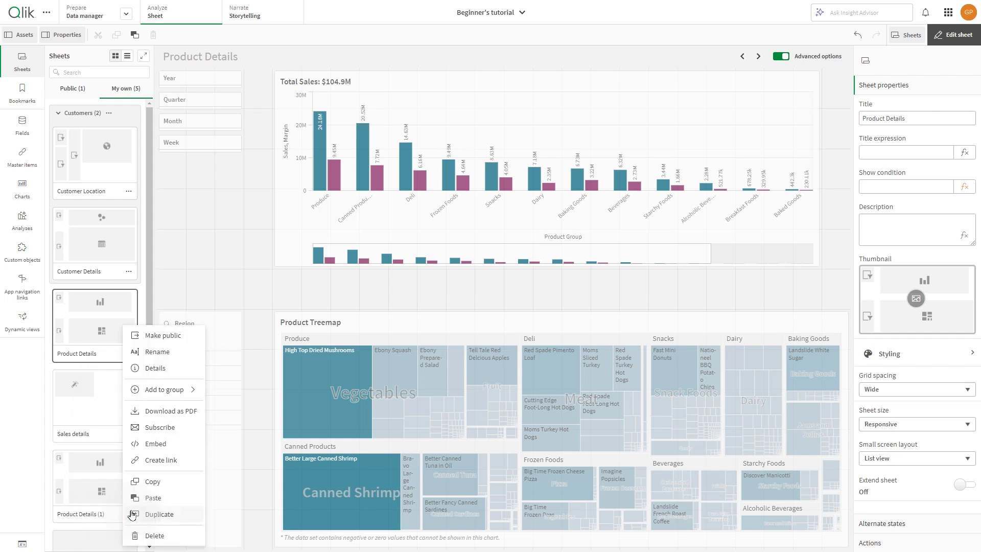
{"action": "left_click", "coordinate": [152, 537]}
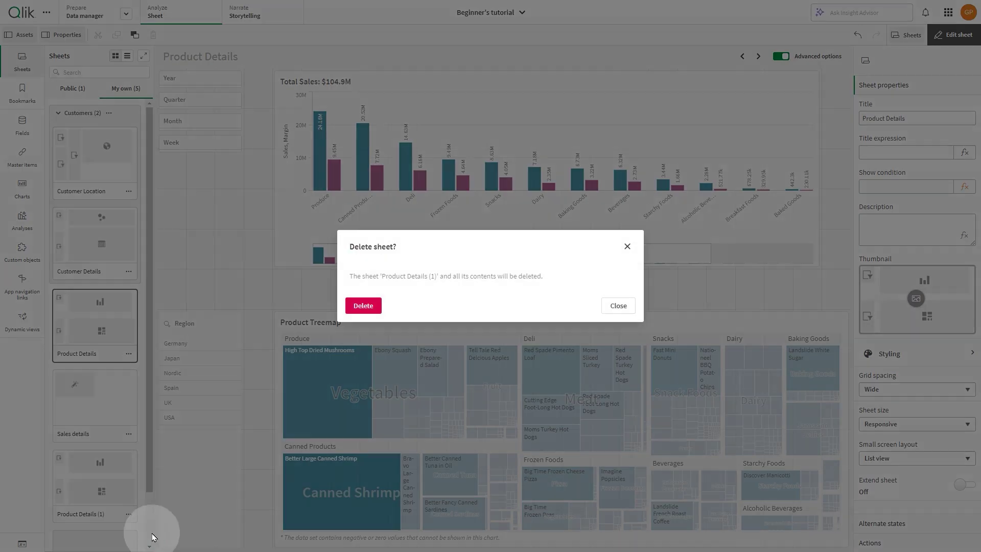
{"action": "left_click", "coordinate": [361, 308]}
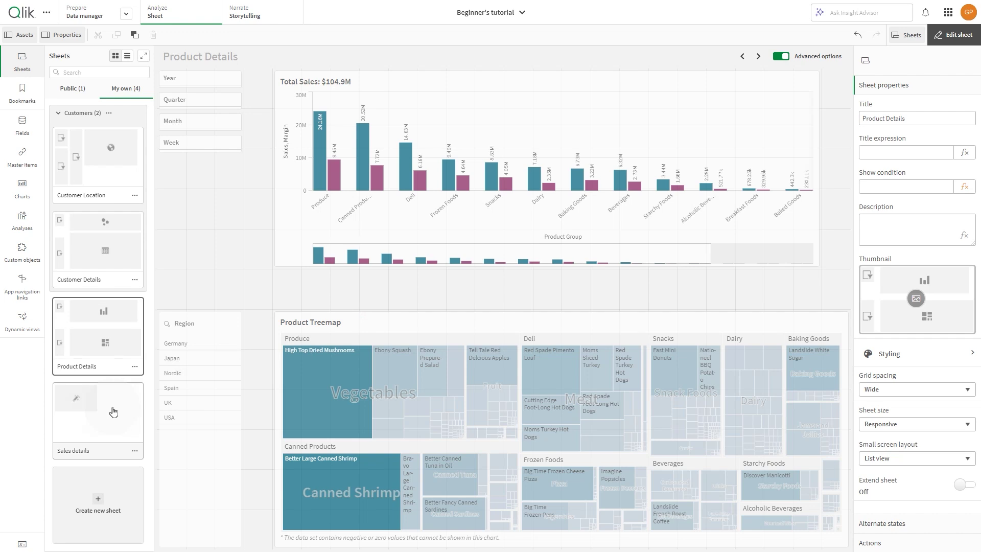